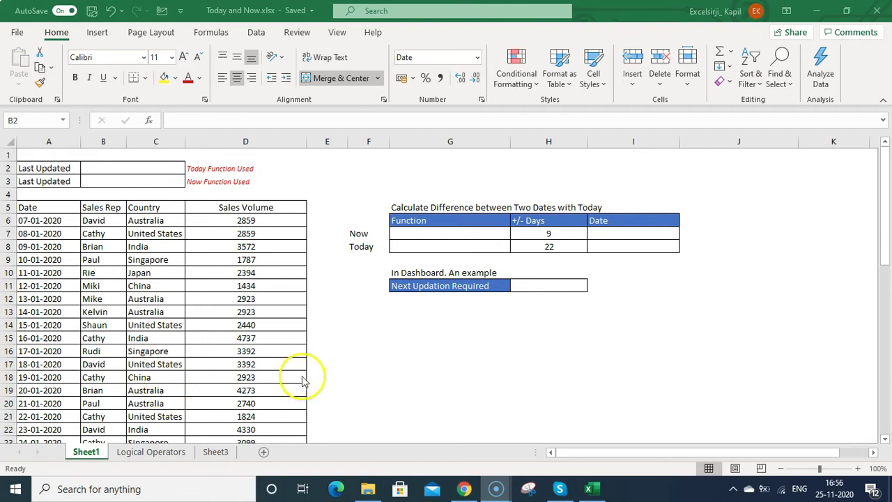
Switch to Chrome, browse the Date & Time list on the Excel functions tutorial page, and return to the workbook.
{"action": "left_click", "coordinate": [461, 487]}
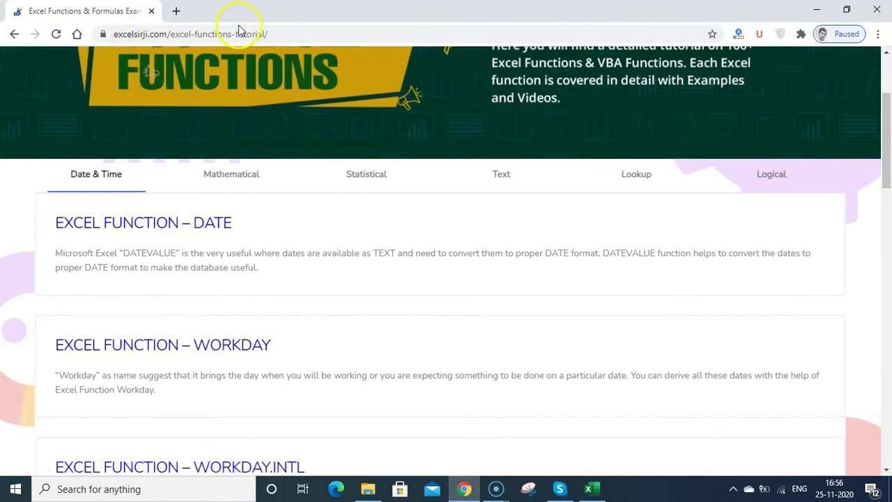
{"action": "mouse_move", "coordinate": [886, 159]}
{"action": "left_mouse_down"}
{"action": "mouse_move", "coordinate": [889, 104]}
{"action": "mouse_move", "coordinate": [889, 171]}
{"action": "left_mouse_up"}
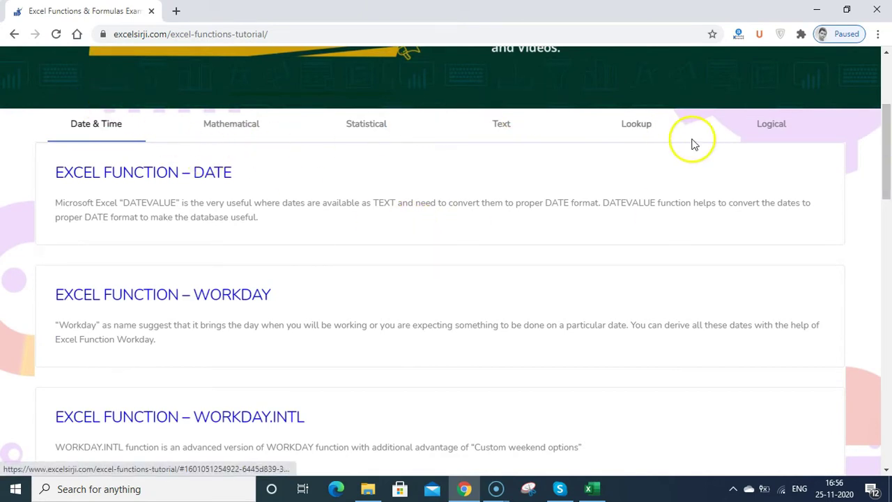
{"action": "left_click", "coordinate": [817, 14]}
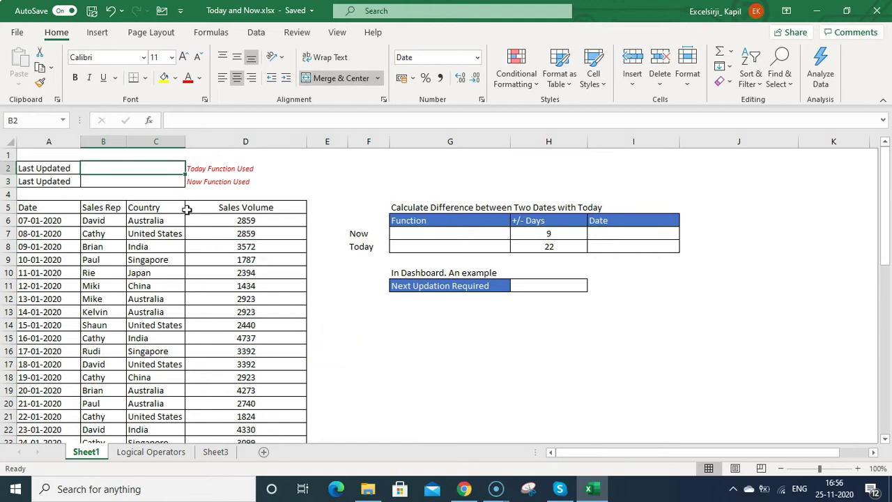
Enter the formula =TODAY() in the first Last Updated cell, B2.
{"action": "type", "text": "="}
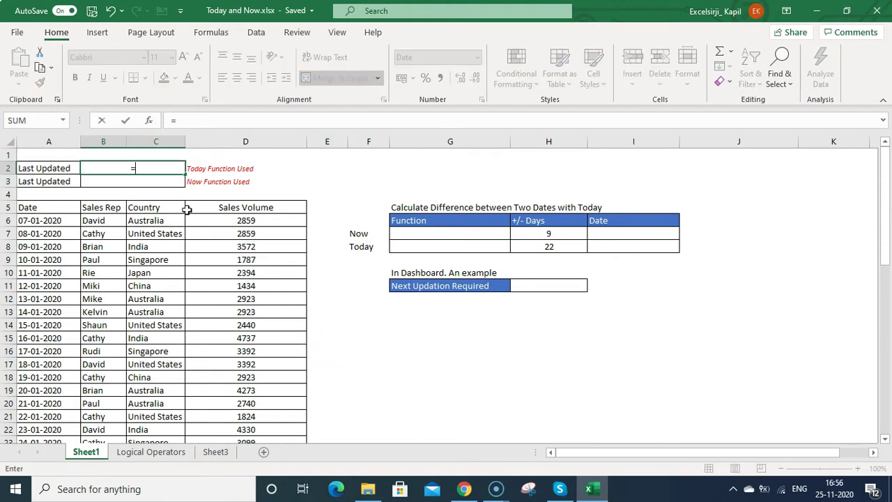
{"action": "type", "text": "today"}
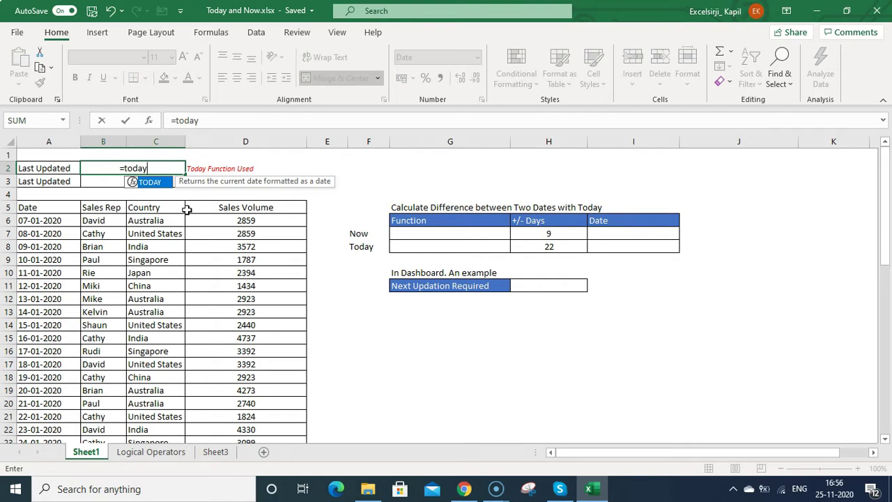
{"action": "type", "text": "()"}
{"action": "key", "text": "Return"}
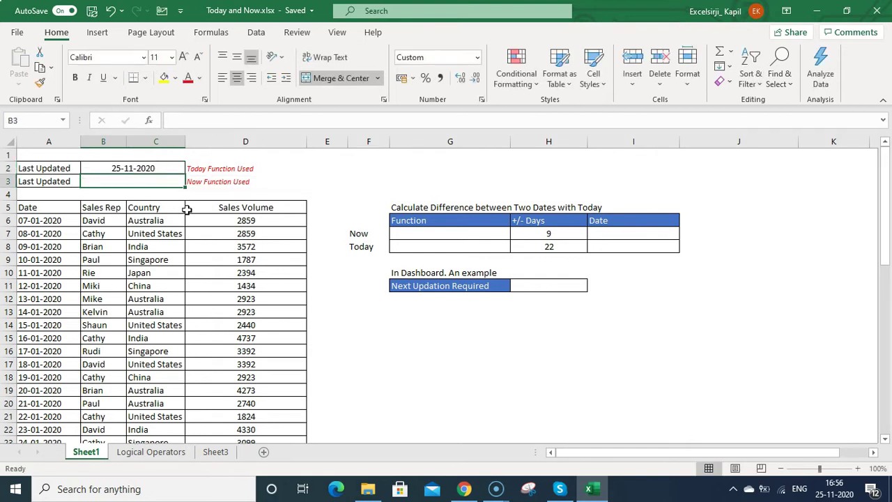
{"action": "key", "text": "Up"}
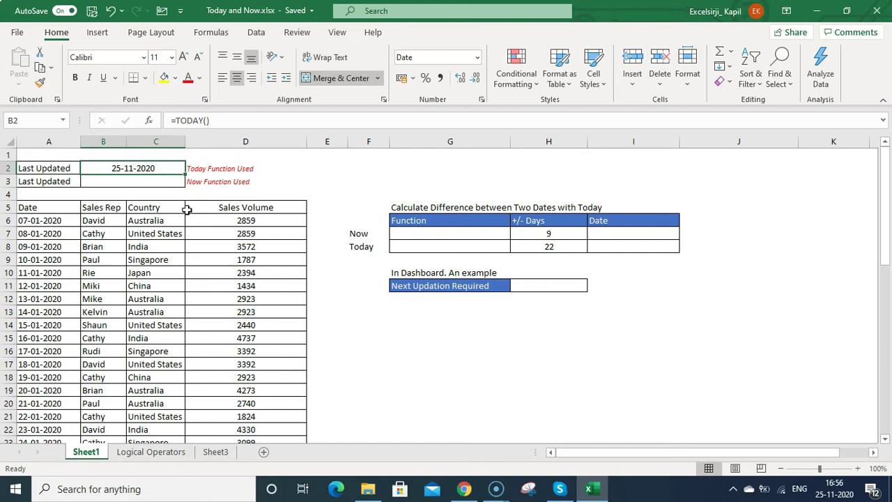
Enter the formula =NOW() in the second Last Updated cell, B3.
{"action": "key", "text": "Down"}
{"action": "type", "text": "=now("}
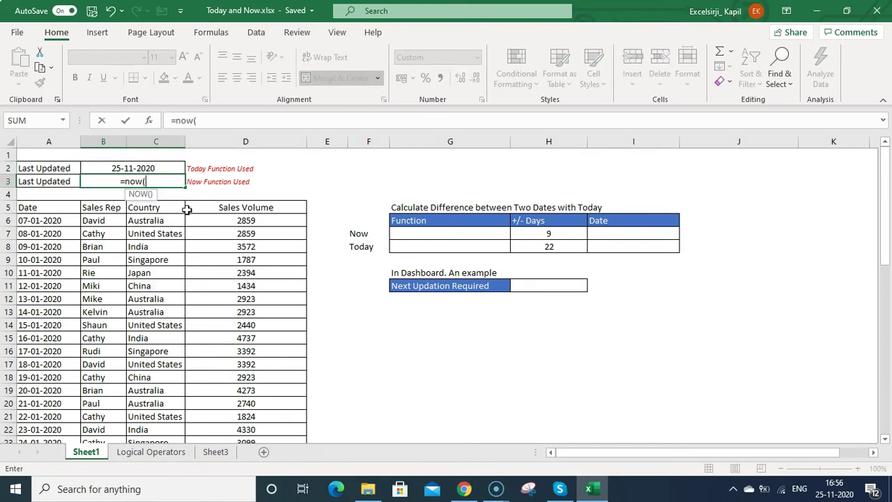
{"action": "type", "text": ")"}
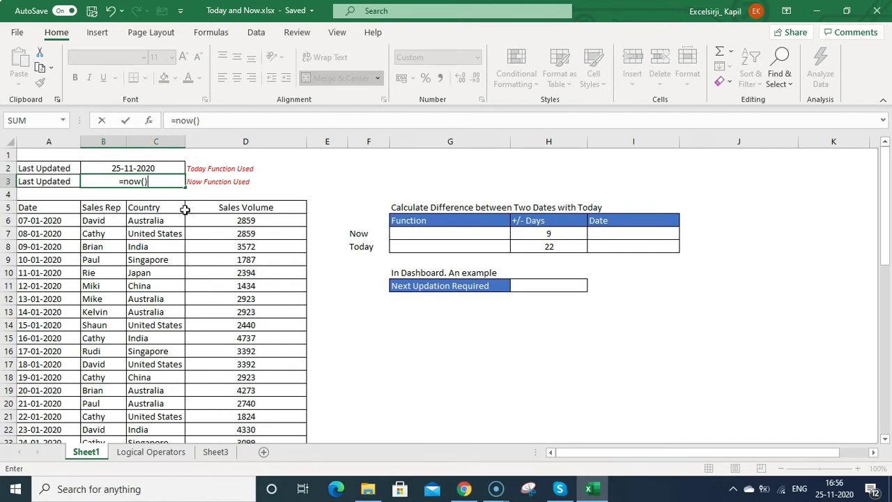
{"action": "key", "text": "ctrl+Return"}
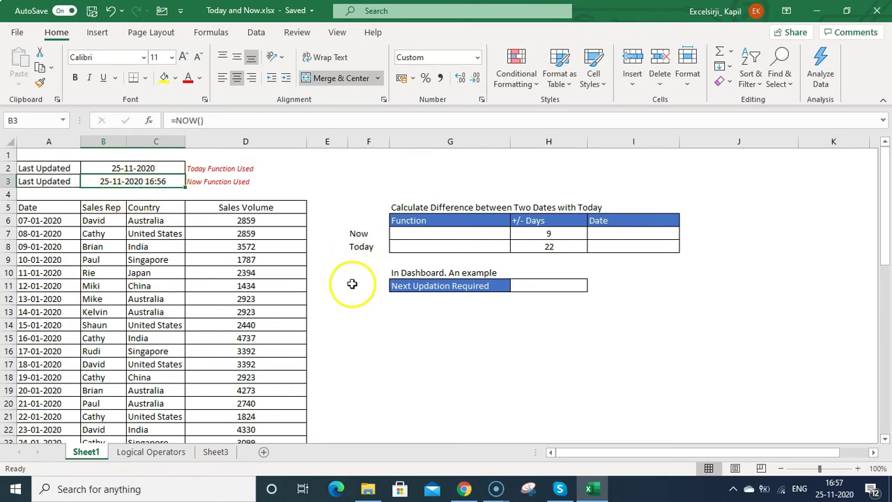
Right-align the two Last Updated values in B2 and B3 and check their formulas.
{"action": "key", "text": "shift+Up"}
{"action": "left_click", "coordinate": [251, 78]}
{"action": "left_click", "coordinate": [365, 312]}
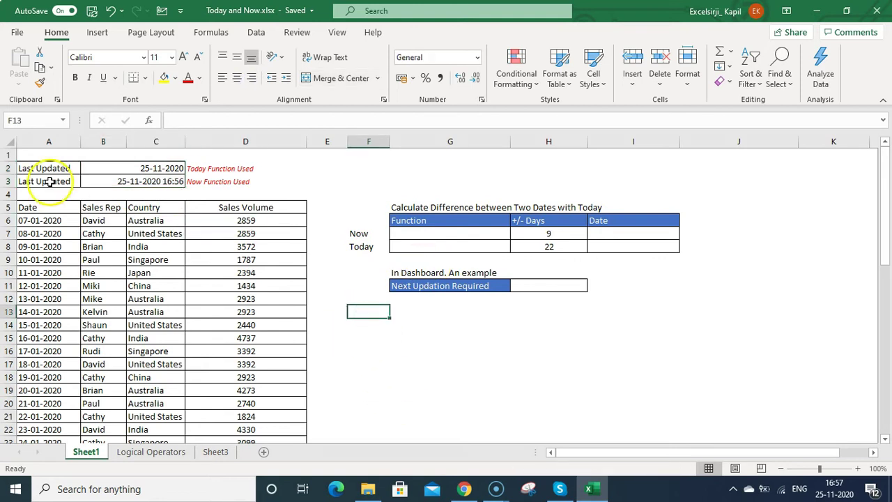
{"action": "left_click", "coordinate": [168, 181]}
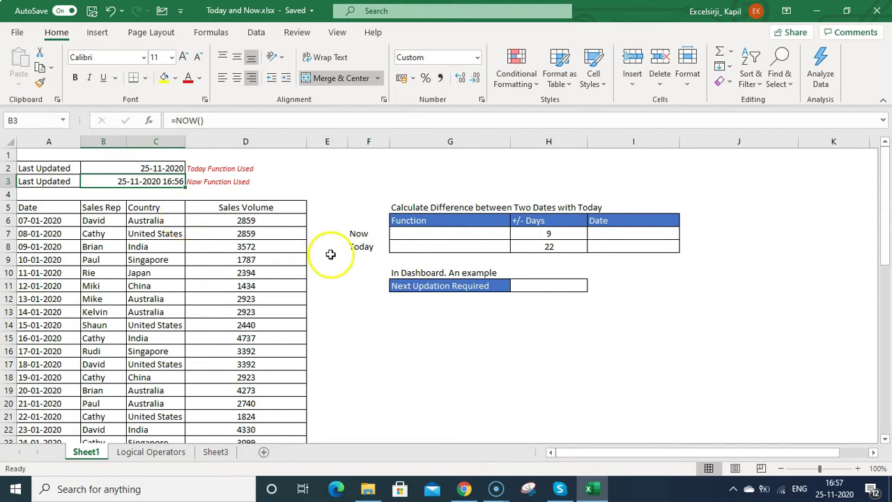
{"action": "left_click", "coordinate": [154, 168]}
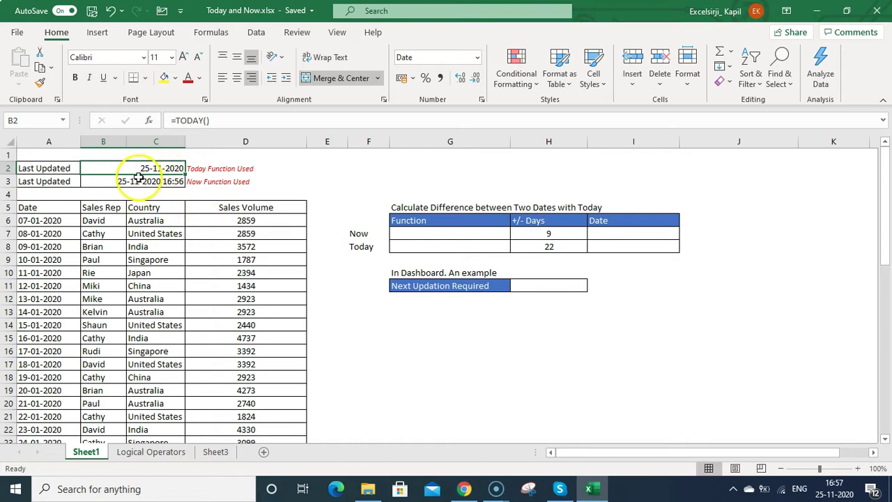
Enter the formula =NOW() in the Function column of the Now row, cell G7.
{"action": "left_click", "coordinate": [395, 336]}
{"action": "key", "text": "Up"}
{"action": "key", "text": "Up"}
{"action": "key", "text": "Up"}
{"action": "key", "text": "Up"}
{"action": "key", "text": "Up"}
{"action": "key", "text": "Up"}
{"action": "key", "text": "Up"}
{"action": "key", "text": "Up"}
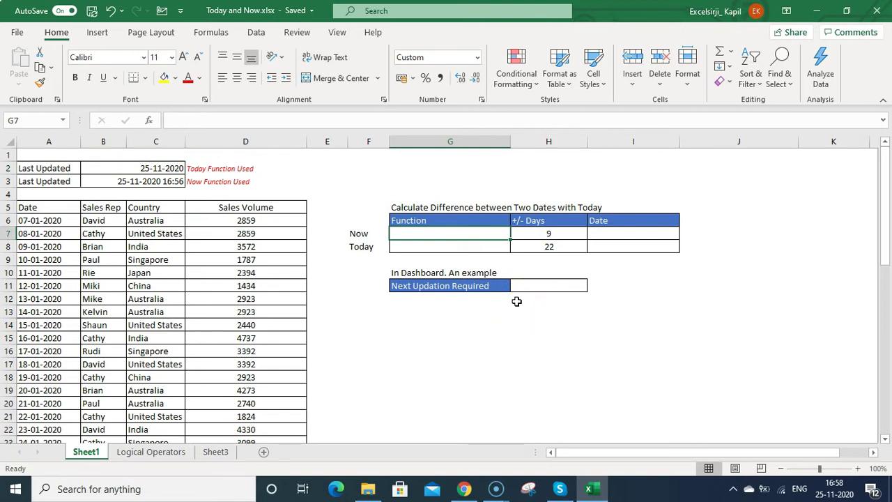
{"action": "type", "text": "="}
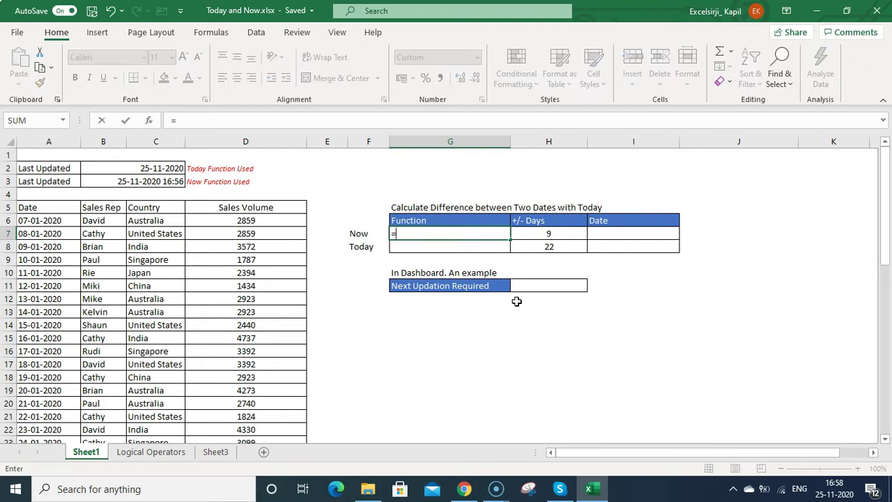
{"action": "type", "text": "now()"}
{"action": "key", "text": "Return"}
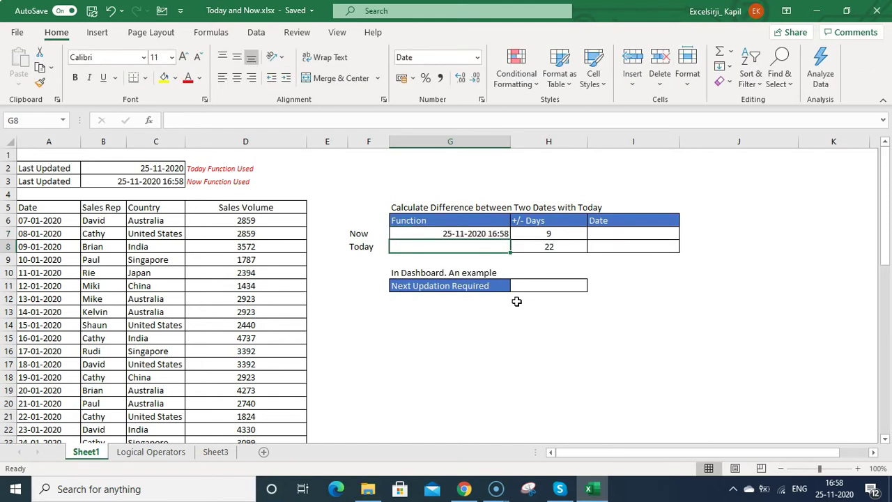
{"action": "key", "text": "Up"}
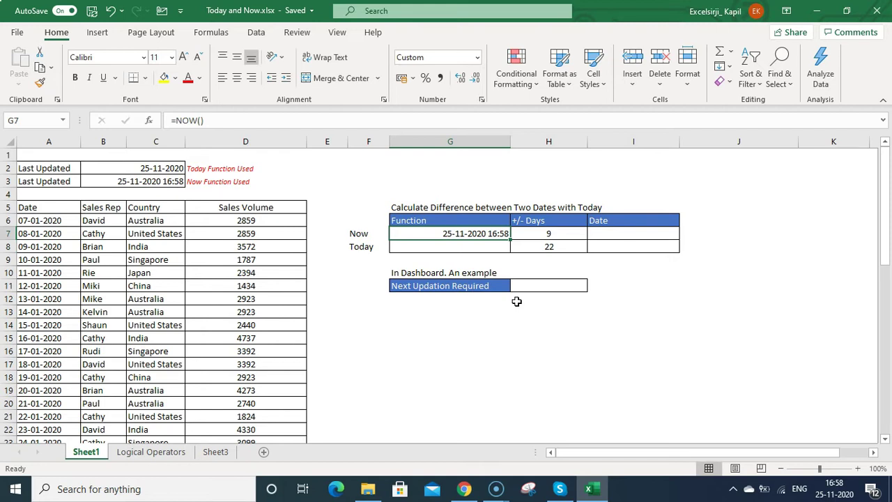
Enter the formula =TODAY() in the Function column of the Today row, cell G8.
{"action": "key", "text": "Down"}
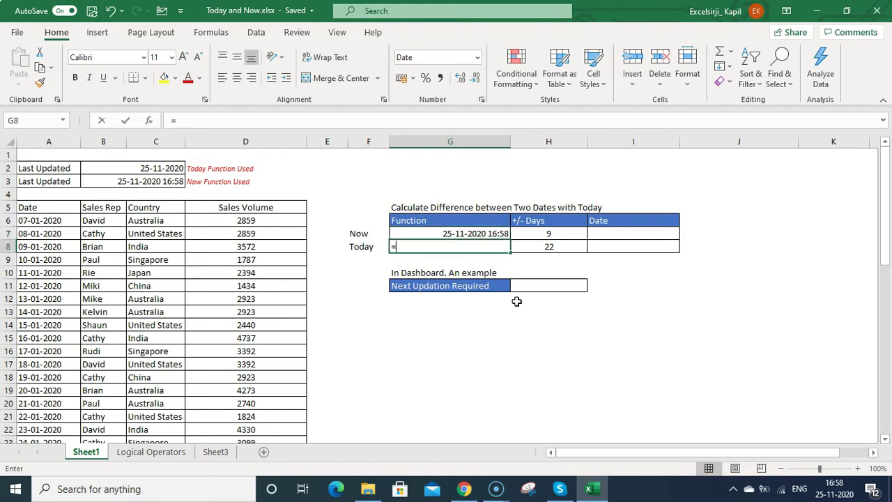
{"action": "type", "text": "=today()"}
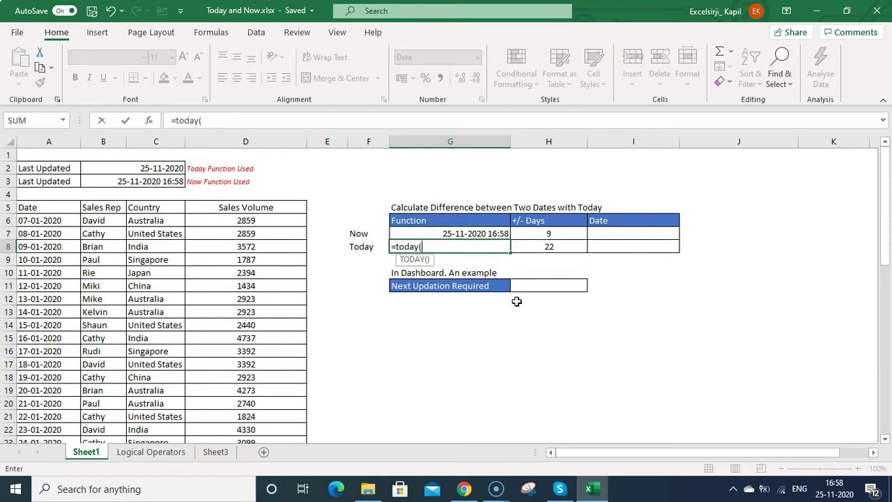
{"action": "key", "text": "Return"}
Review the NOW and TODAY formulas in cells G7 and G8 without changing them.
{"action": "key", "text": "Up"}
{"action": "key", "text": "Up"}
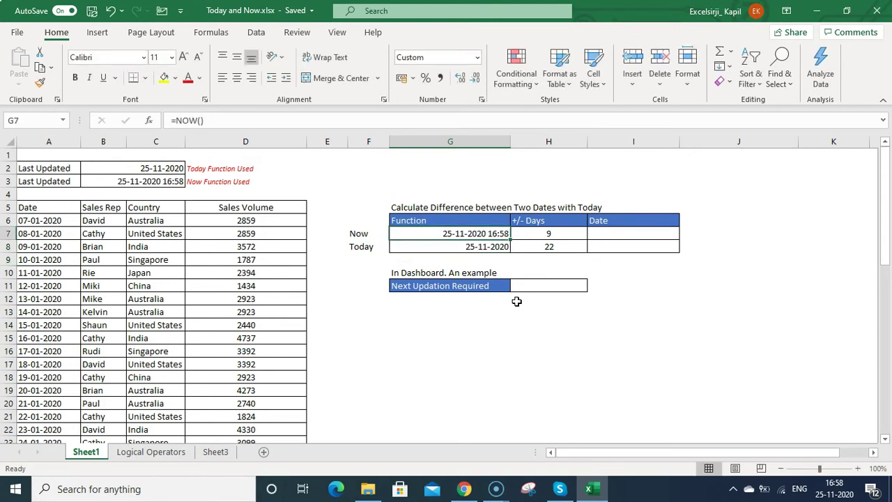
{"action": "key", "text": "Down"}
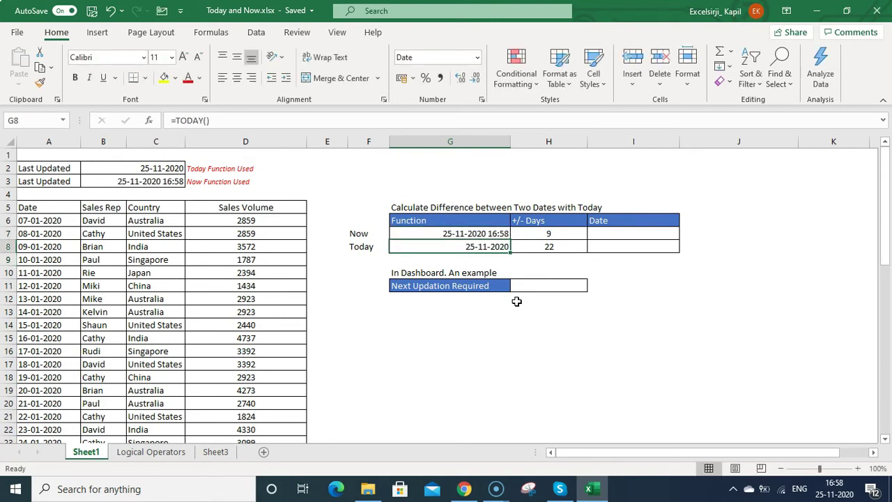
{"action": "key", "text": "F2"}
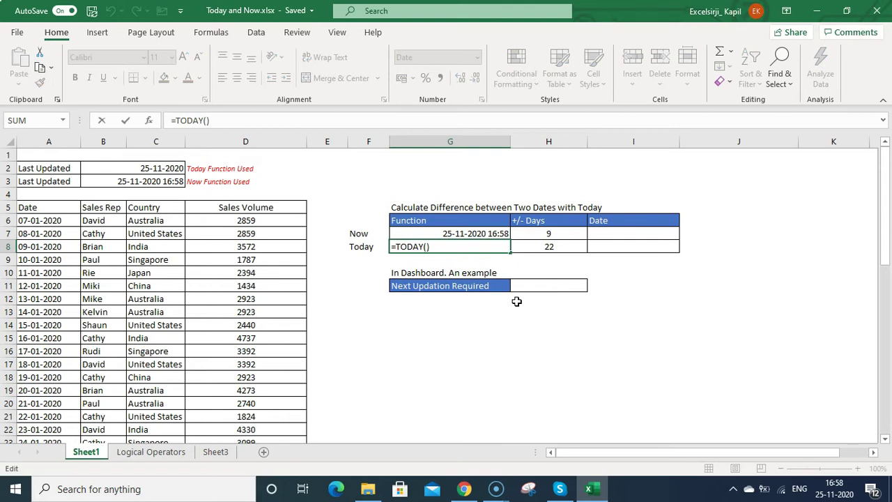
{"action": "key", "text": "Return"}
{"action": "key", "text": "Up"}
{"action": "key", "text": "Up"}
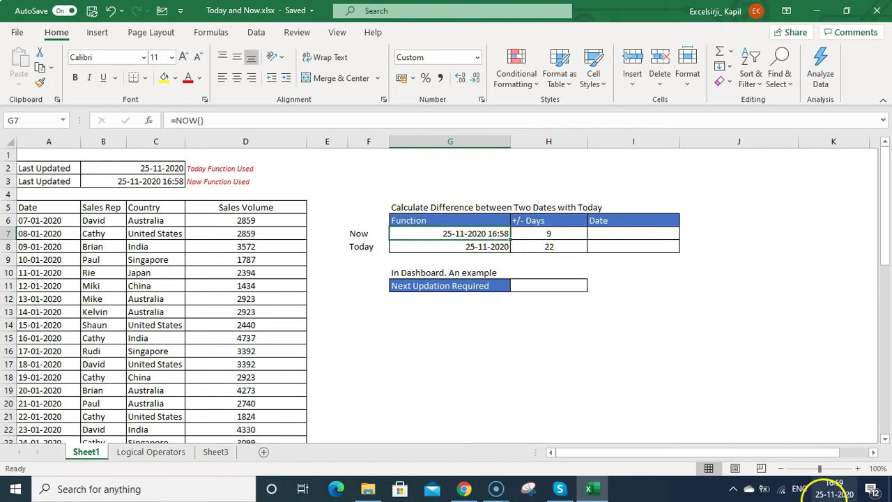
Recalculate the sheet by committing an empty edit in G13, and check the refreshed NOW result in G7.
{"action": "left_click", "coordinate": [509, 310]}
{"action": "double_click", "coordinate": [509, 308]}
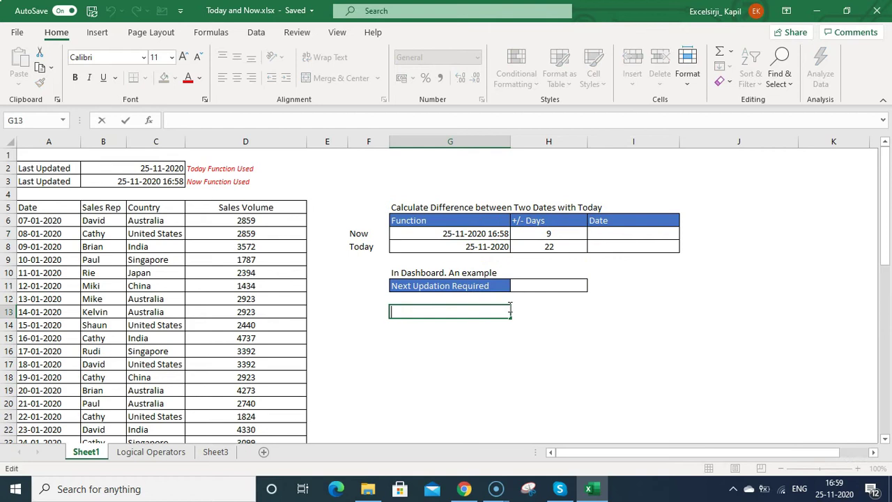
{"action": "key", "text": "Return"}
{"action": "left_click", "coordinate": [494, 233]}
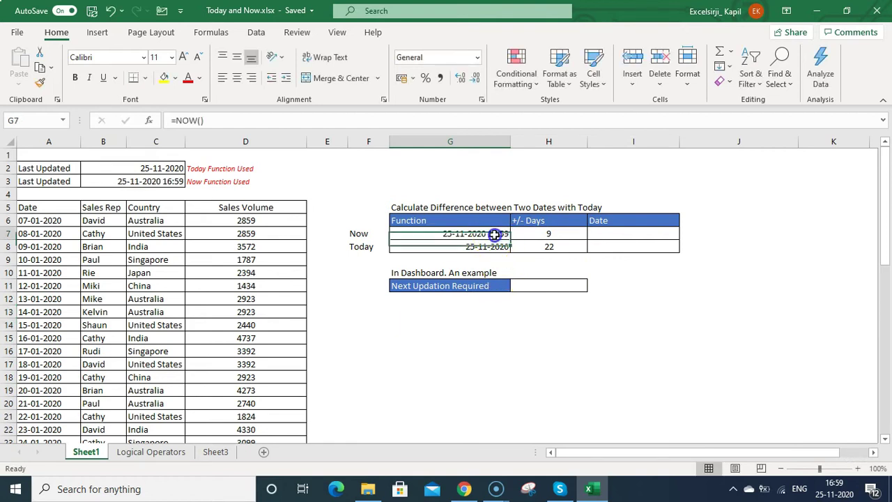
Enter the formula =G7+H7 in the Date column of the Now row, cell I7.
{"action": "left_click", "coordinate": [619, 232]}
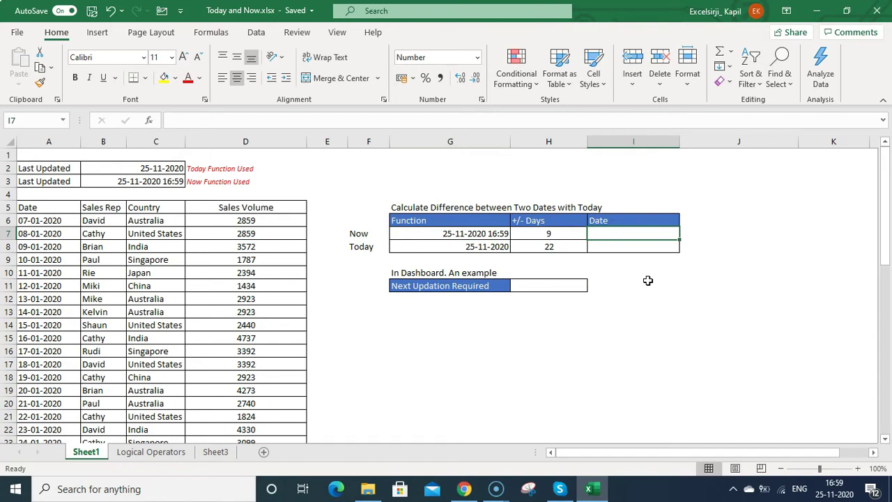
{"action": "key", "text": "Left"}
{"action": "key", "text": "Right"}
{"action": "type", "text": "="}
{"action": "key", "text": "Left"}
{"action": "key", "text": "Left"}
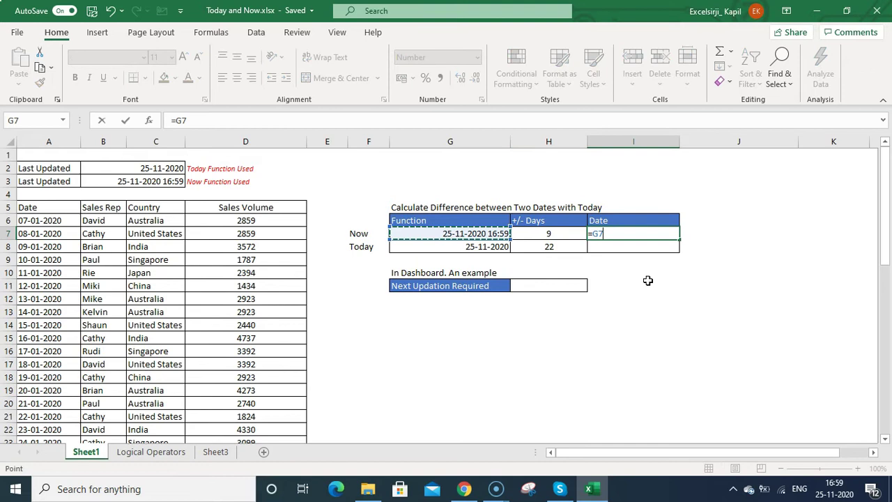
{"action": "type", "text": "+"}
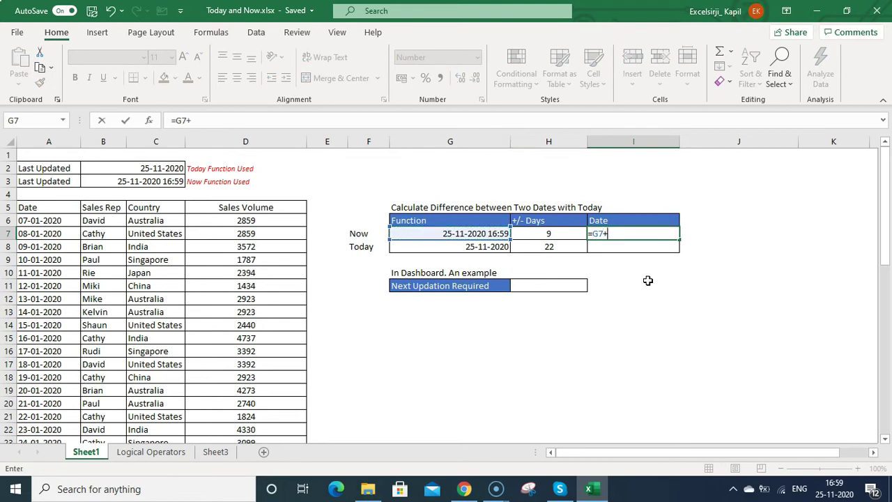
{"action": "key", "text": "Left"}
{"action": "key", "text": "Return"}
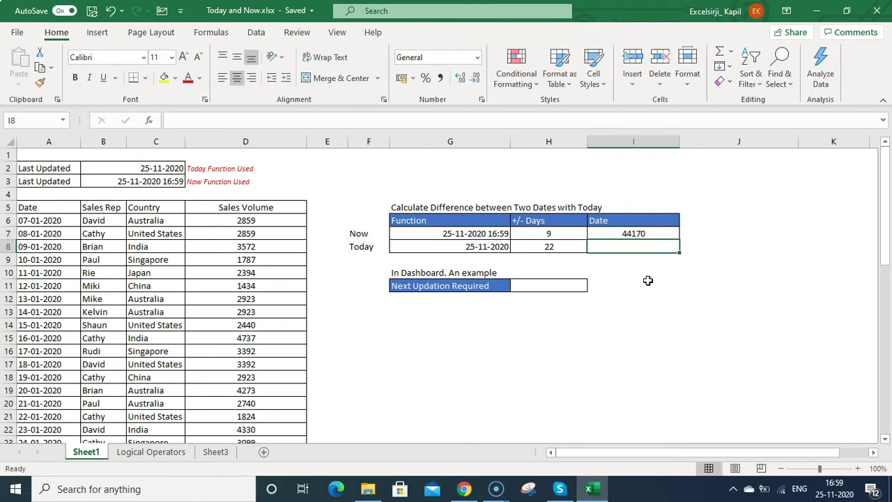
Format the calculated result in I7 as Short Date.
{"action": "key", "text": "Up"}
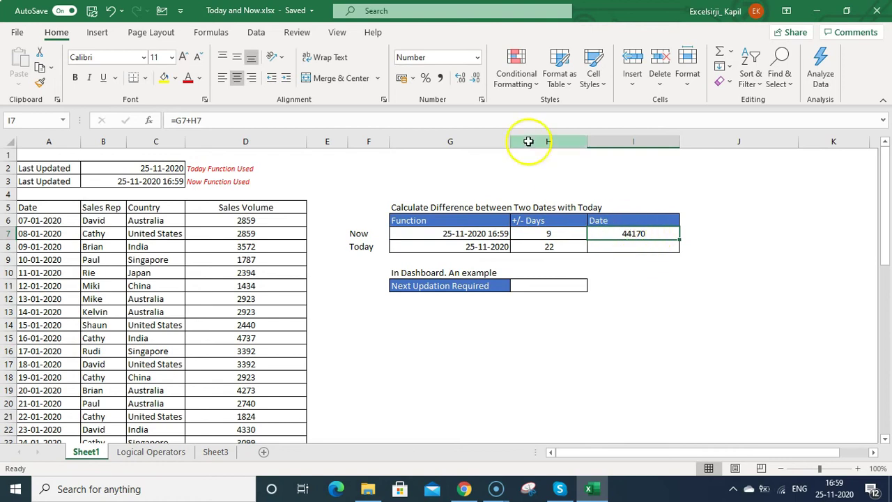
{"action": "left_click", "coordinate": [477, 57]}
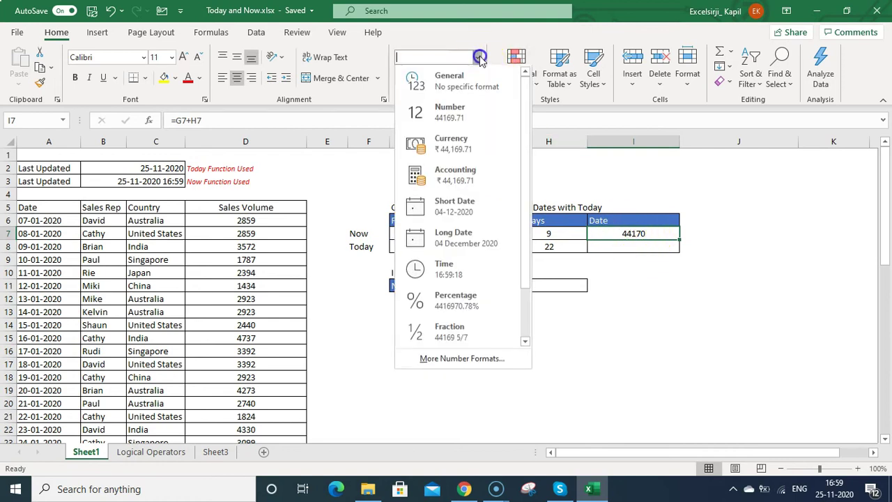
{"action": "left_click", "coordinate": [454, 206]}
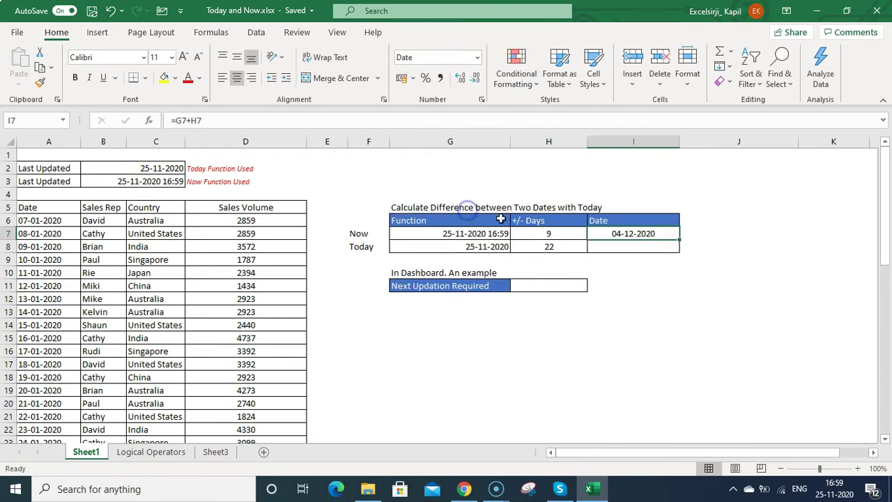
Apply the custom number format dd-mm-yyyy hh:mm:ss to the Now row's calculated date in I7.
{"action": "left_click", "coordinate": [658, 241]}
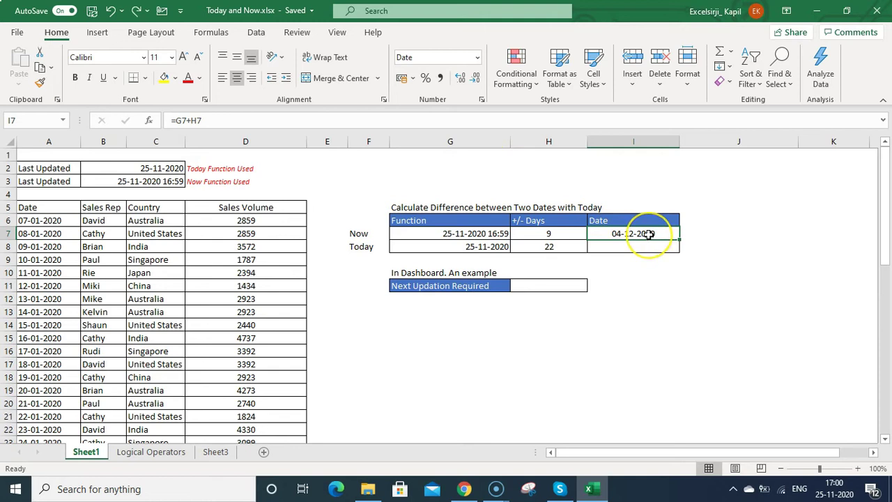
{"action": "right_click", "coordinate": [648, 234]}
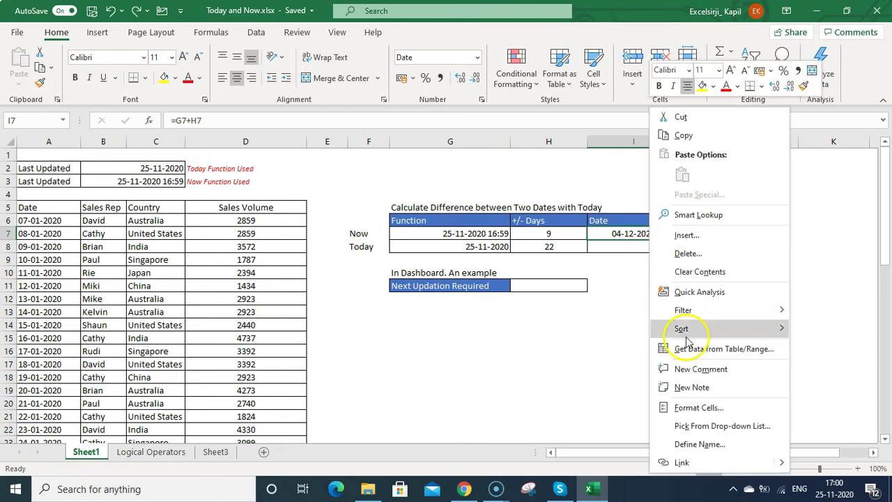
{"action": "left_click", "coordinate": [707, 408]}
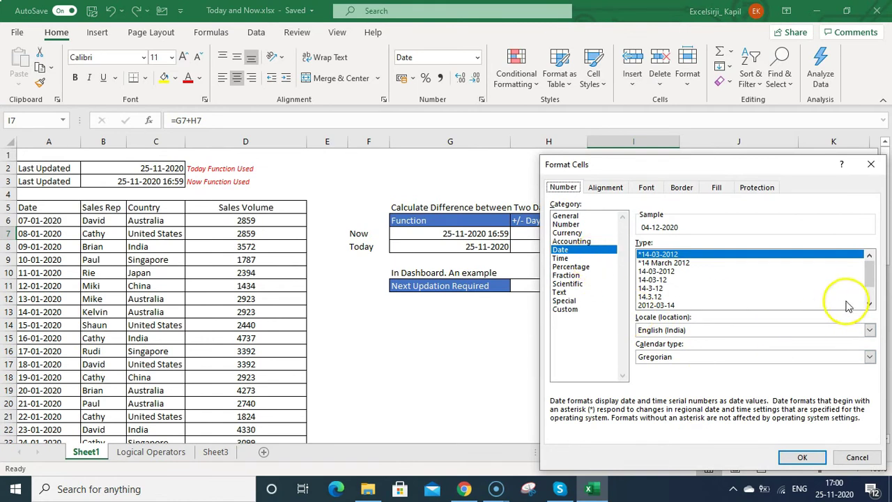
{"action": "left_click_drag", "start_coordinate": [866, 286], "coordinate": [869, 256]}
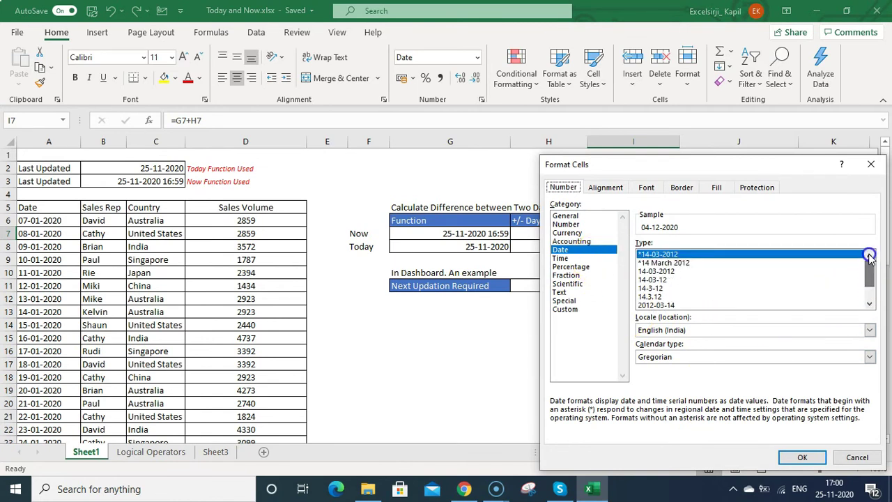
{"action": "left_click", "coordinate": [575, 311]}
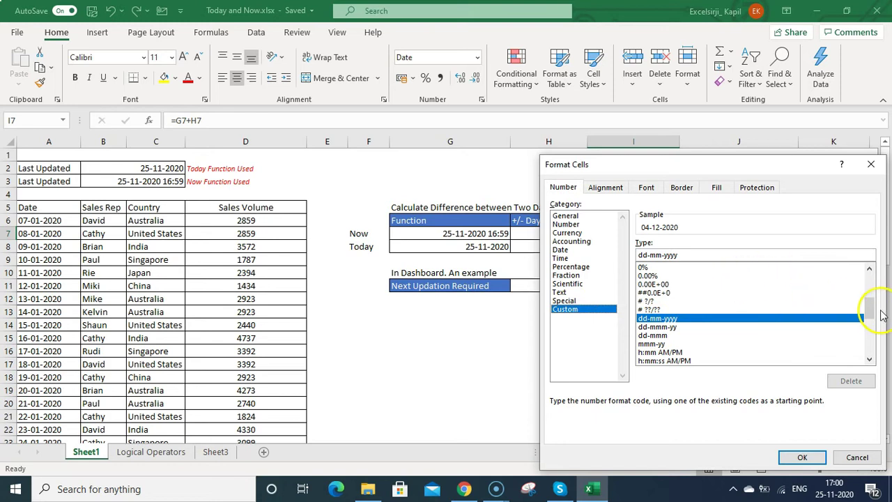
{"action": "left_click_drag", "start_coordinate": [871, 311], "coordinate": [871, 321]}
{"action": "left_click", "coordinate": [704, 344]}
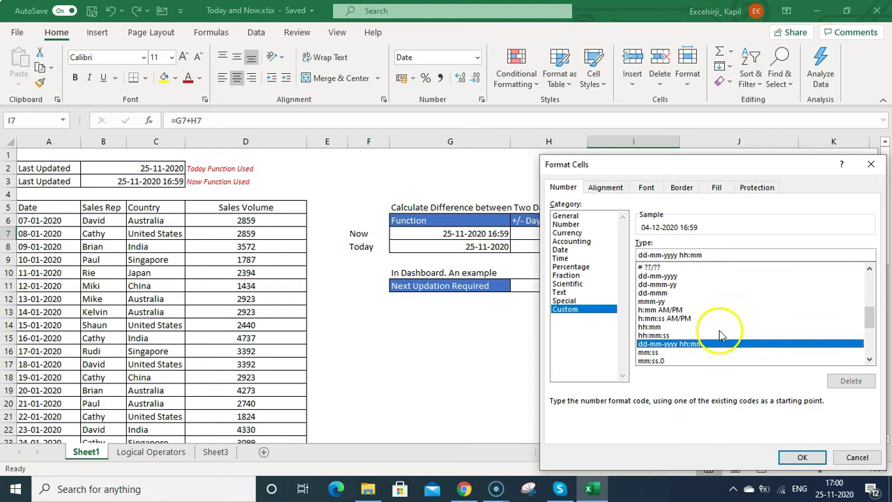
{"action": "left_click", "coordinate": [721, 253]}
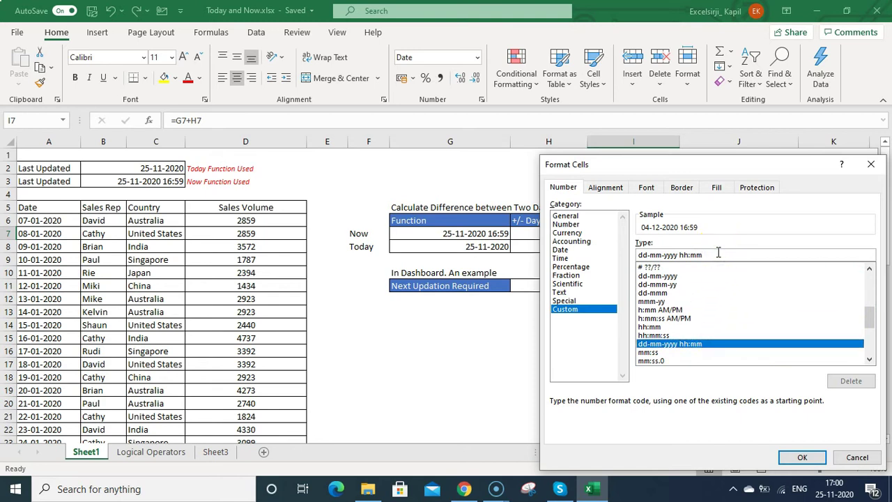
{"action": "type", "text": ":ss"}
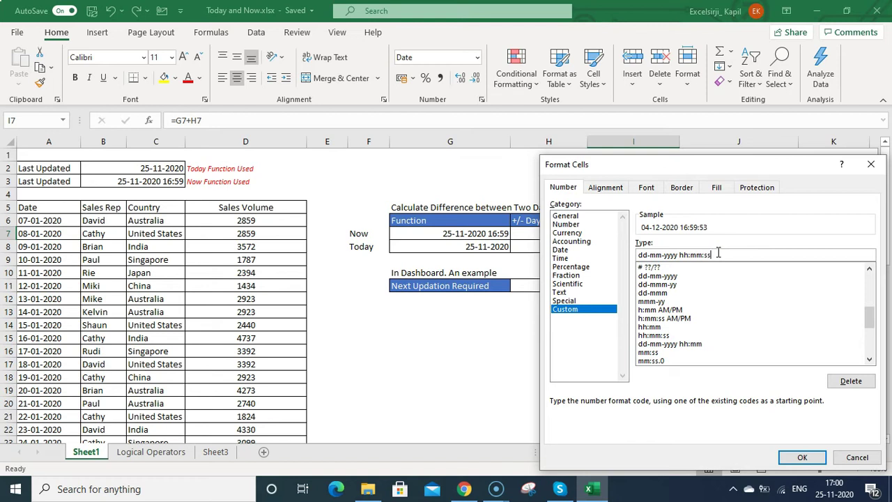
{"action": "left_click", "coordinate": [802, 457]}
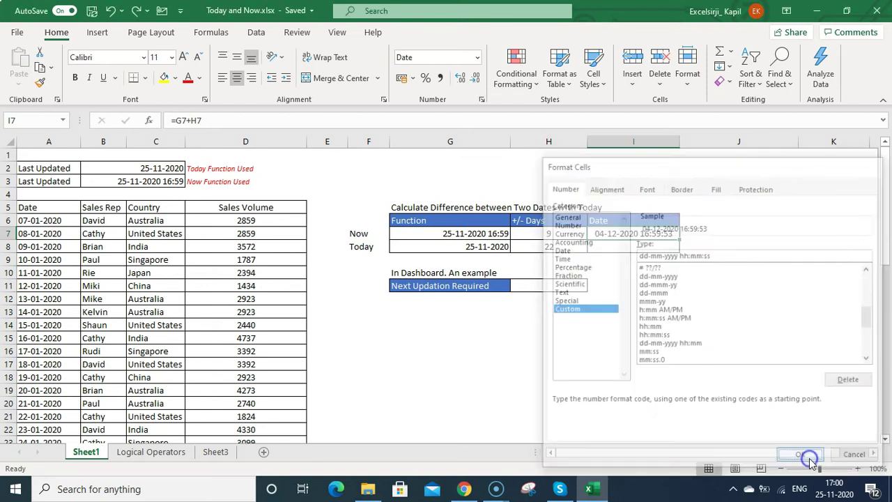
{"action": "left_click", "coordinate": [702, 335]}
{"action": "left_click", "coordinate": [631, 234]}
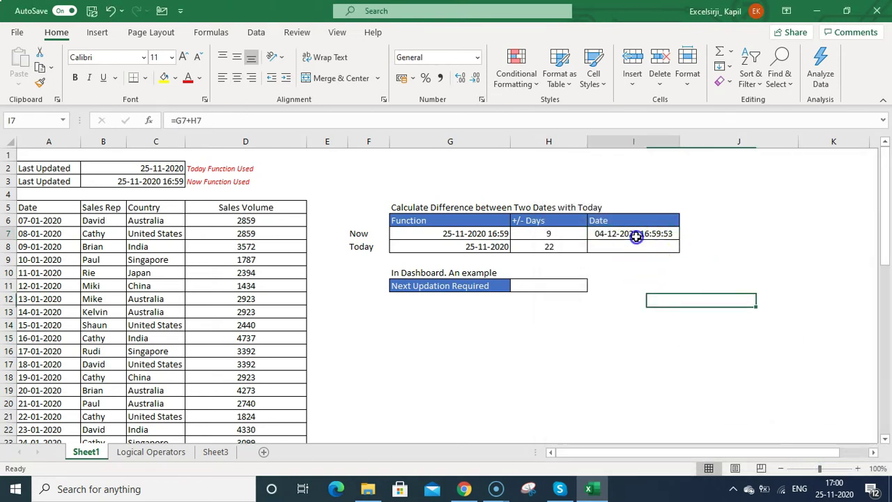
Enter the formula =G8-H8 in the Date column of the Today row, cell I8, and review cells H8 and I7.
{"action": "left_click", "coordinate": [630, 245]}
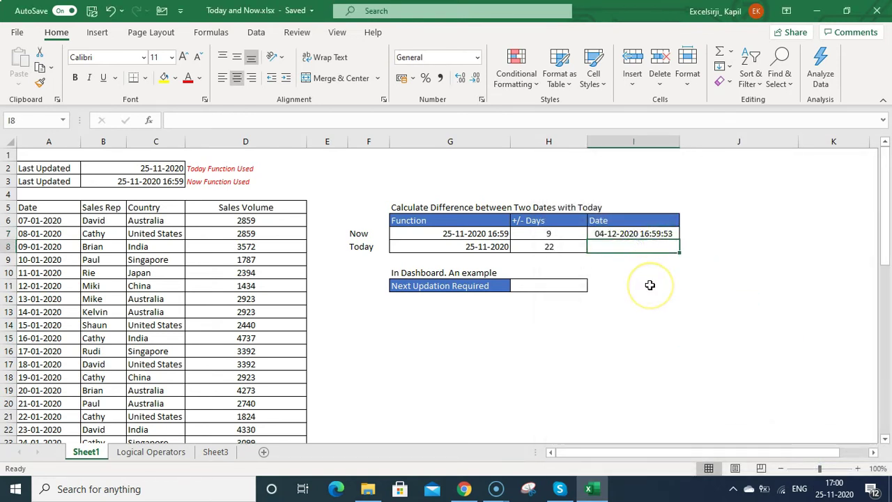
{"action": "type", "text": "="}
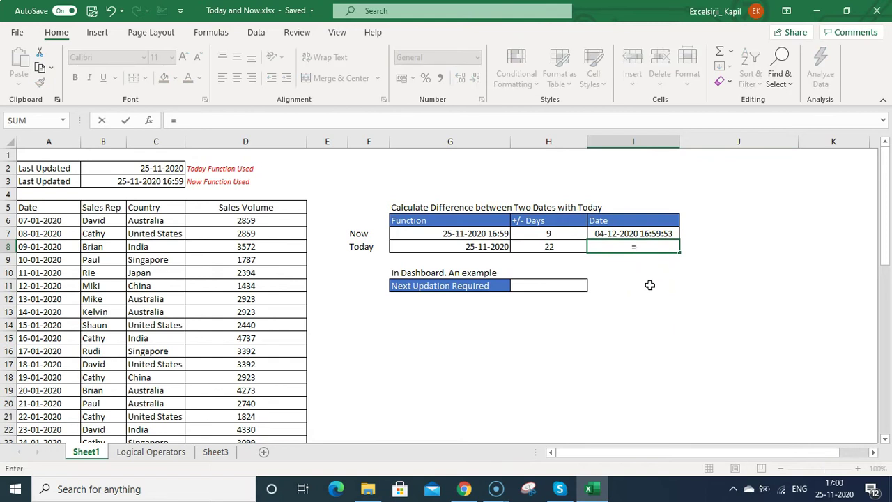
{"action": "key", "text": "Left"}
{"action": "key", "text": "Left"}
{"action": "key", "text": "Right"}
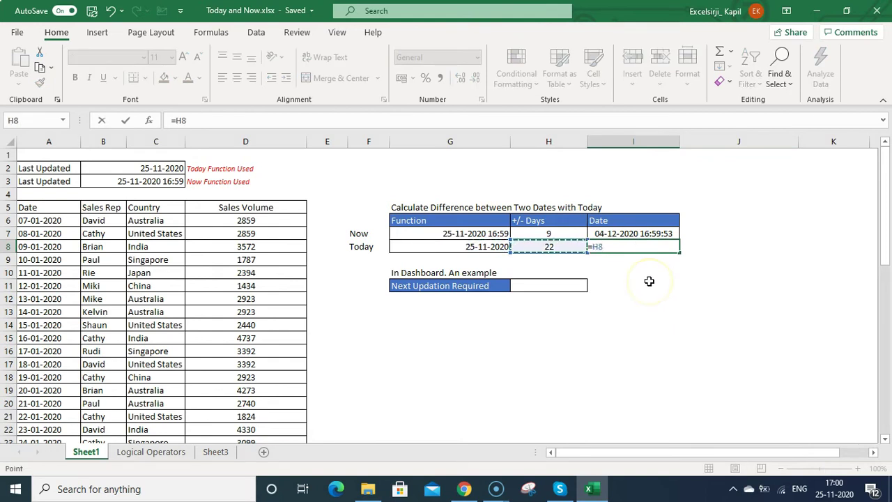
{"action": "key", "text": "Left"}
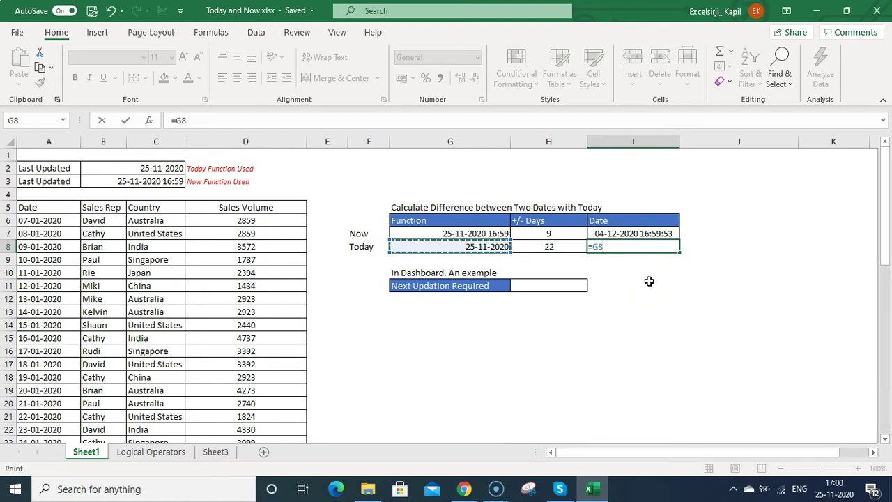
{"action": "type", "text": "="}
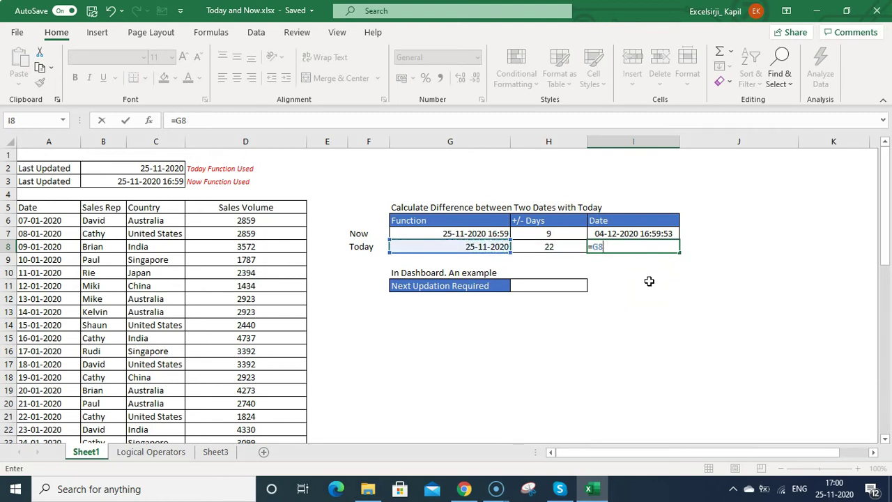
{"action": "key", "text": "Left"}
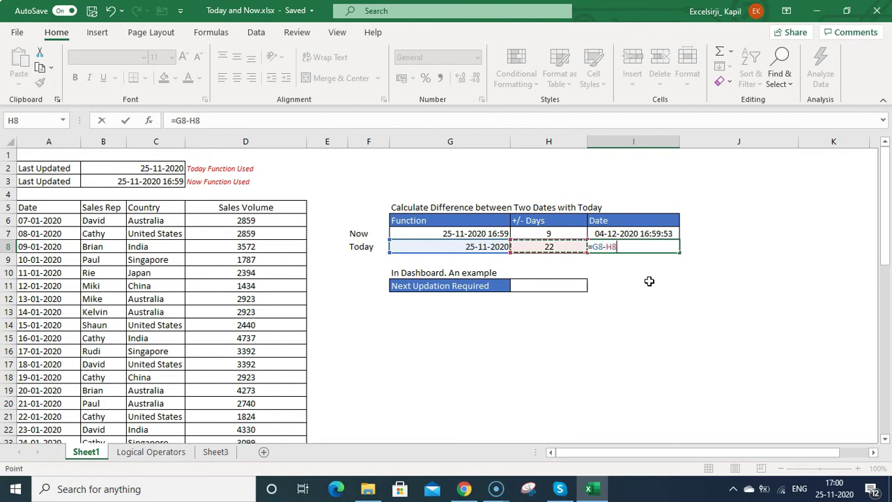
{"action": "key", "text": "ctrl+Return"}
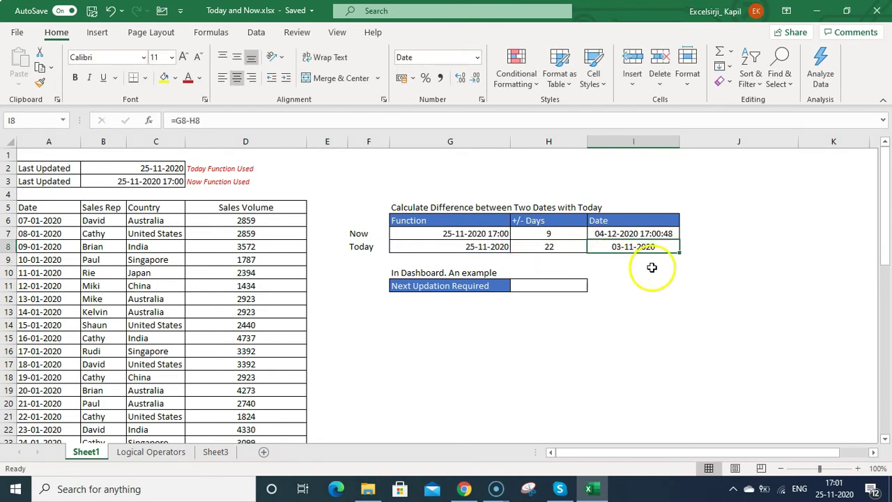
{"action": "left_click", "coordinate": [550, 248]}
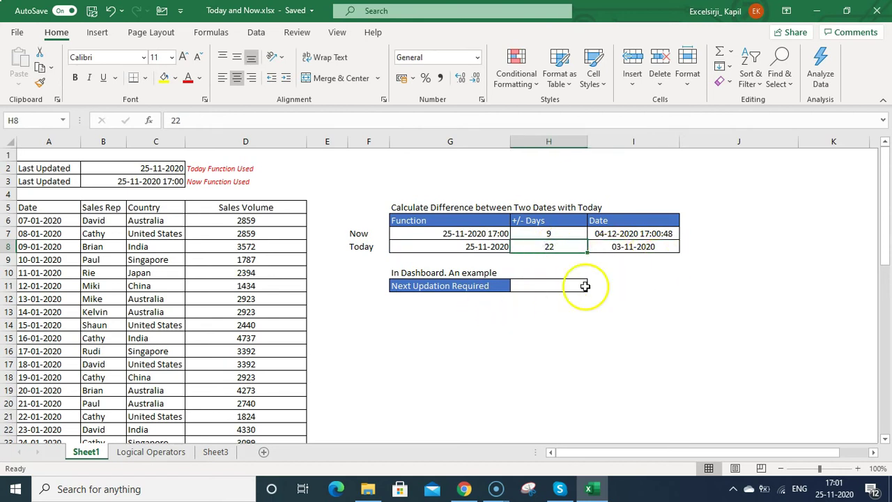
{"action": "left_click", "coordinate": [630, 234]}
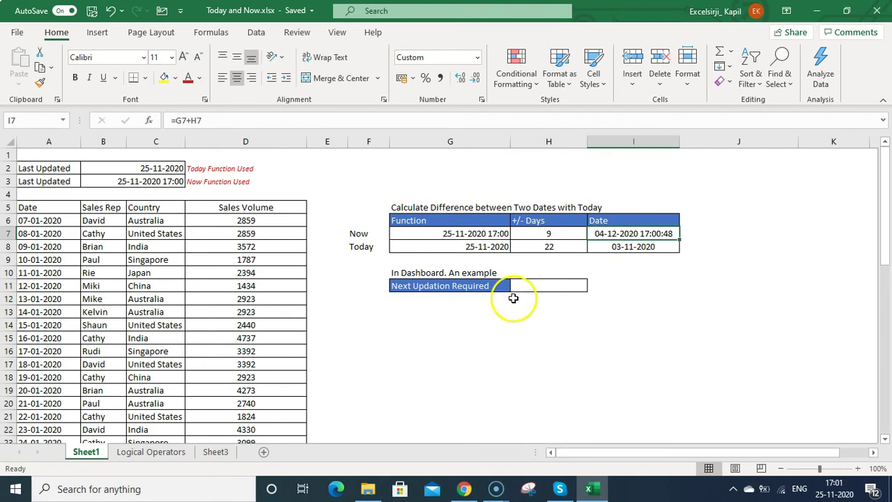
Save the workbook and enter the date 01-12-2020 in H10, beside the "In Dashboard. An example" label.
{"action": "left_click", "coordinate": [488, 324]}
{"action": "key", "text": "Left"}
{"action": "key", "text": "Up"}
{"action": "key", "text": "Up"}
{"action": "key", "text": "Up"}
{"action": "key", "text": "Up"}
{"action": "key", "text": "ctrl+s"}
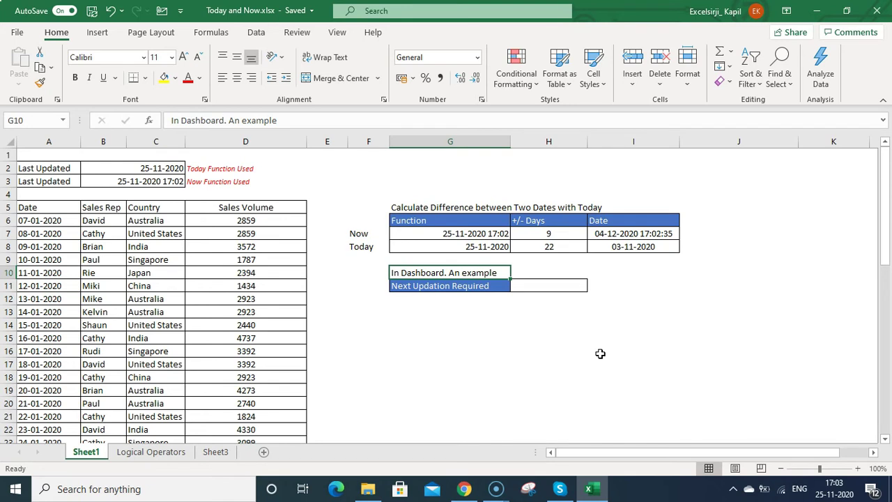
{"action": "key", "text": "Right"}
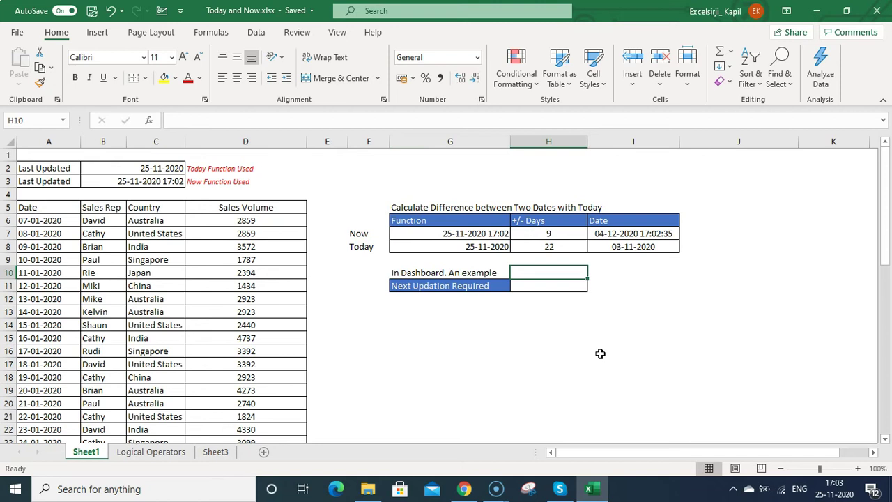
{"action": "type", "text": "01-12-2020"}
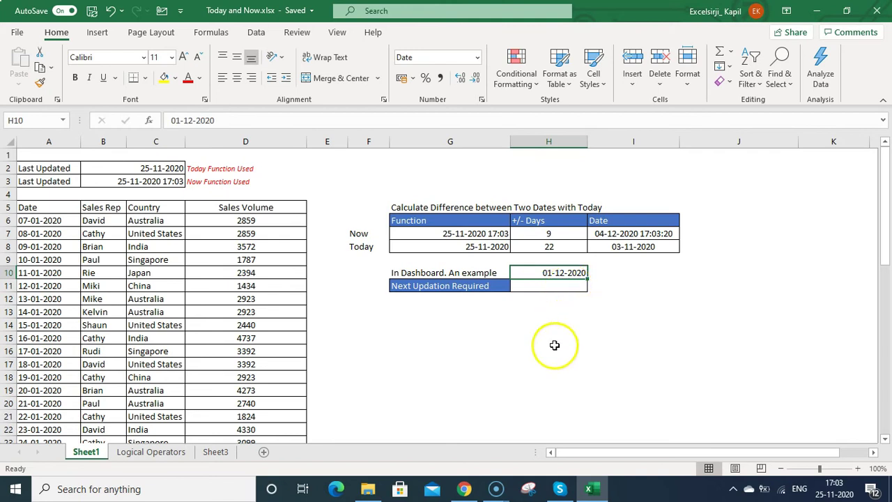
Enter the formula =H10-TODAY() in the Next Updation Required cell, H11.
{"action": "left_click", "coordinate": [557, 286]}
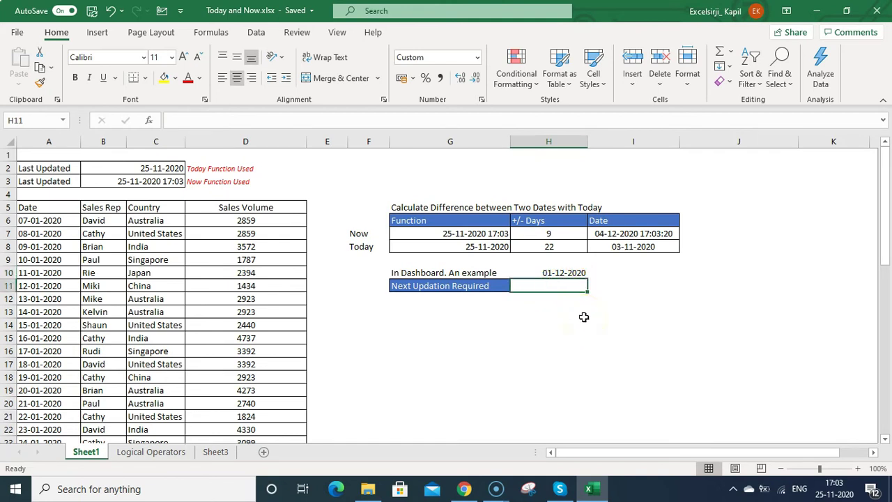
{"action": "type", "text": "="}
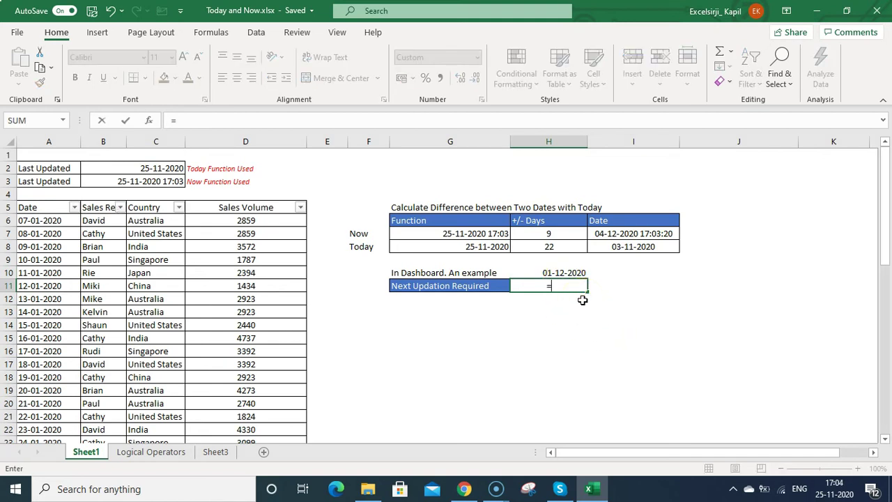
{"action": "key", "text": "Up"}
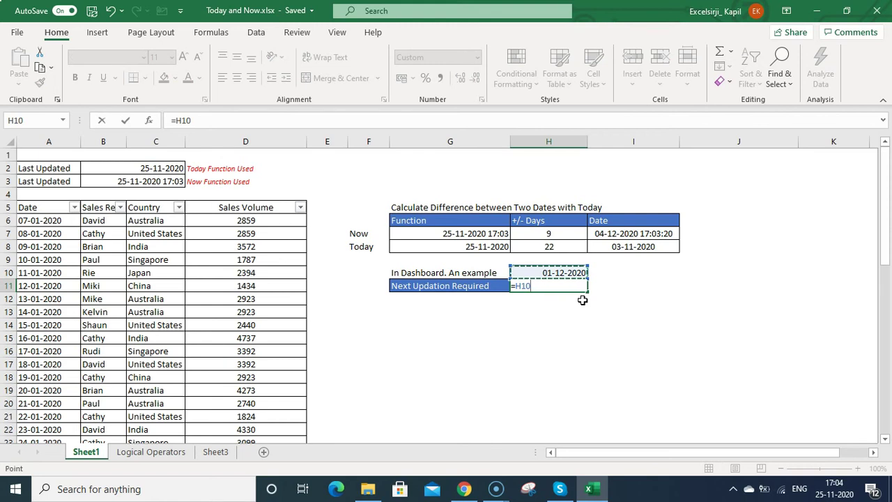
{"action": "type", "text": "-today()"}
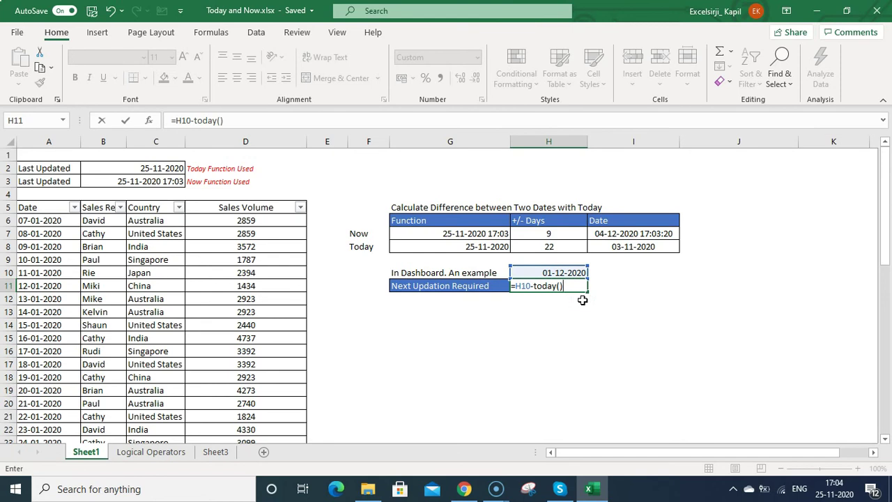
{"action": "key", "text": "Return"}
{"action": "key", "text": "Up"}
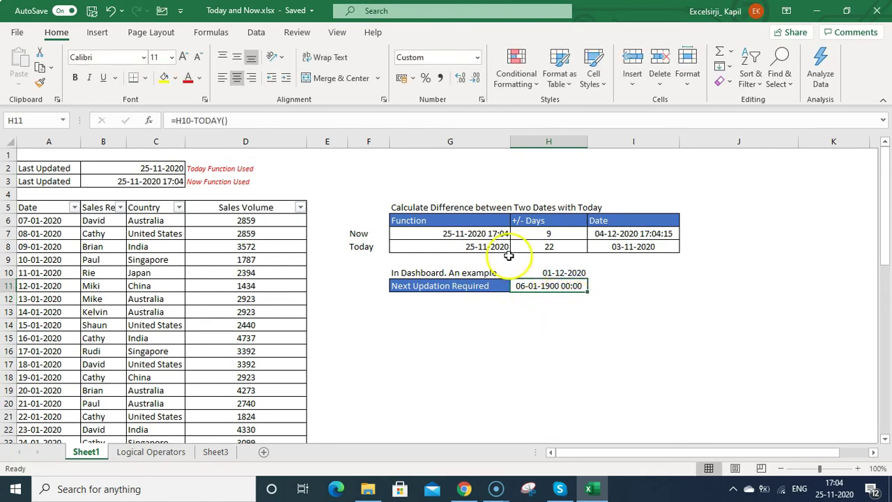
Format the Next Updation Required result in H11 as General and check its formula without changing it.
{"action": "left_click", "coordinate": [477, 59]}
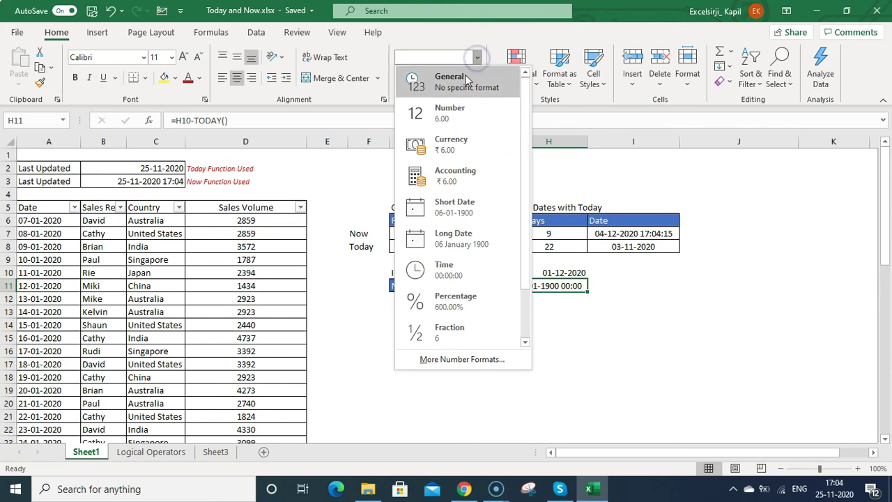
{"action": "left_click", "coordinate": [472, 75]}
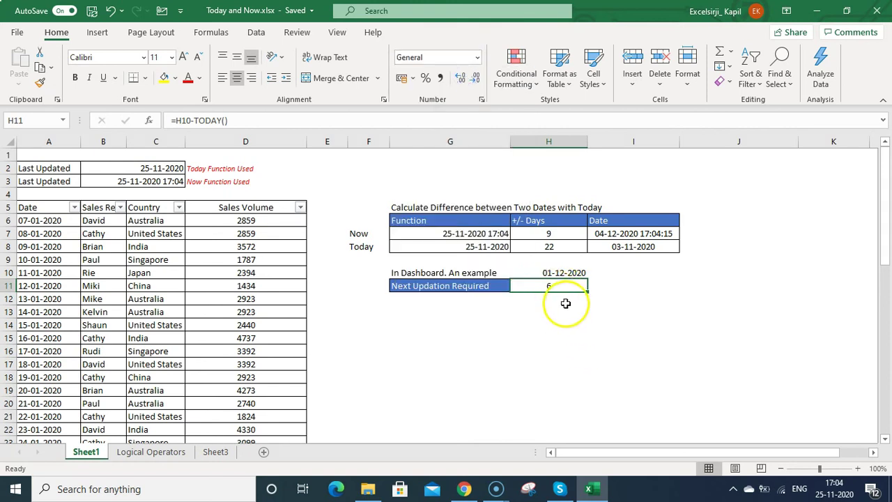
{"action": "key", "text": "F2"}
{"action": "key", "text": "Escape"}
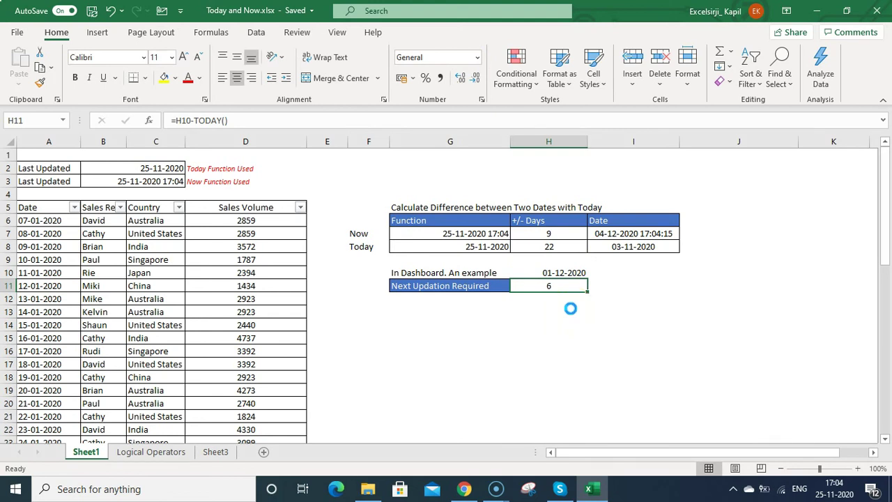
{"action": "key", "text": "Right"}
{"action": "type", "text": "dasy"}
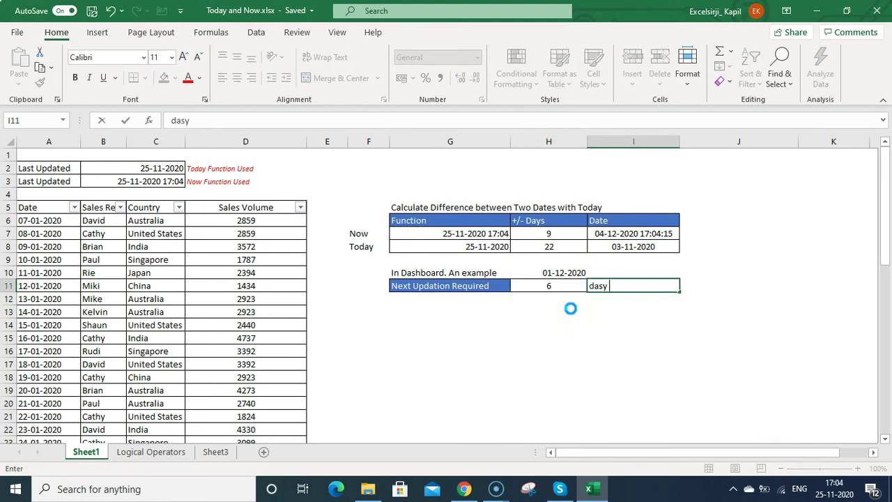
{"action": "key", "text": "BackSpace"}
{"action": "key", "text": "BackSpace"}
{"action": "type", "text": "ys left"}
{"action": "key", "text": "Return"}
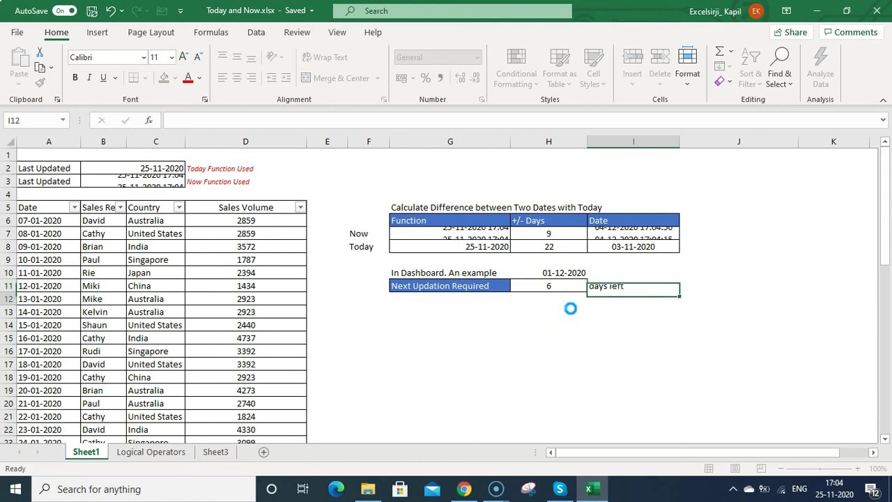
{"action": "key", "text": "Up"}
{"action": "key", "text": "Delete"}
Append the text "days left" to the H11 formula, making it =H10-TODAY()& "days left".
{"action": "key", "text": "Left"}
{"action": "key", "text": "F2"}
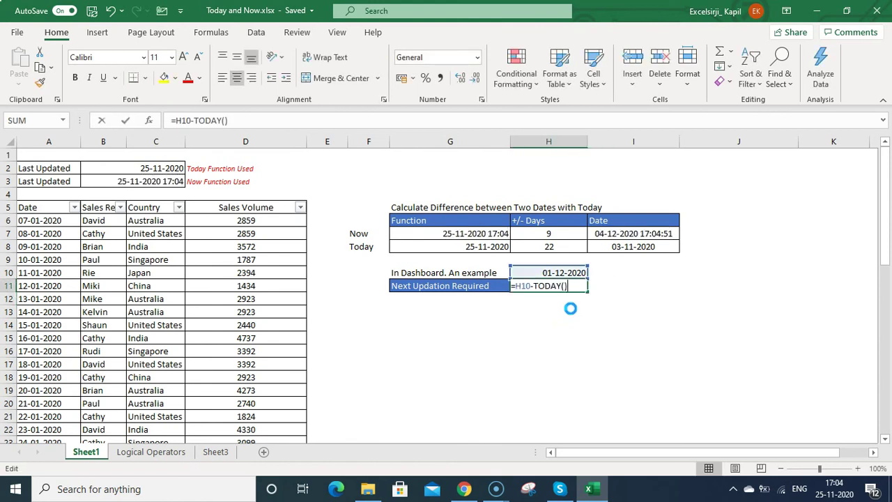
{"action": "type", "text": "&"}
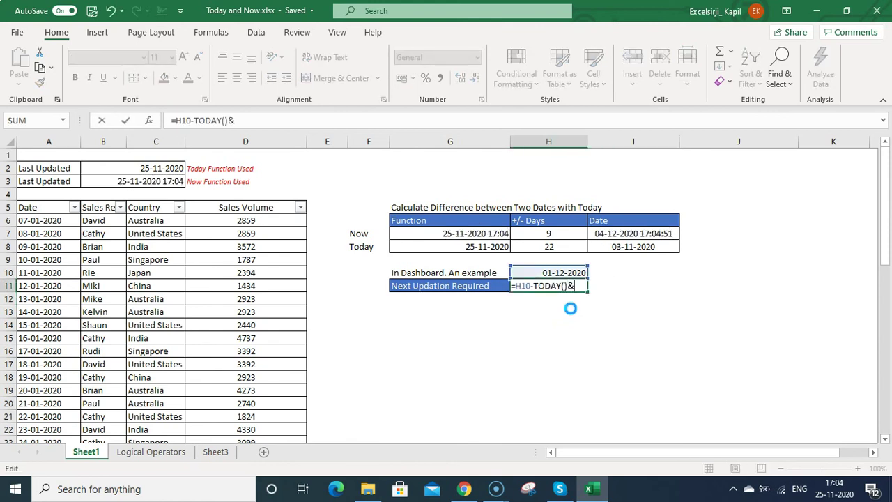
{"action": "type", "text": " \"days left\""}
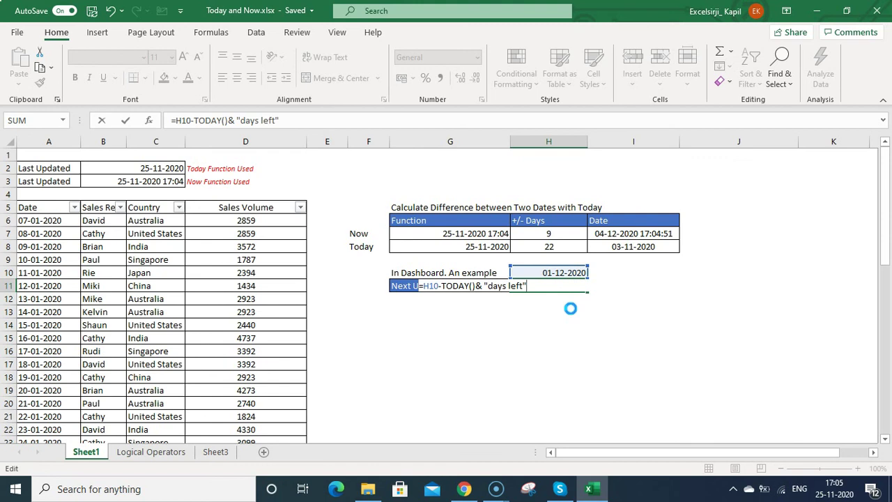
{"action": "key", "text": "Return"}
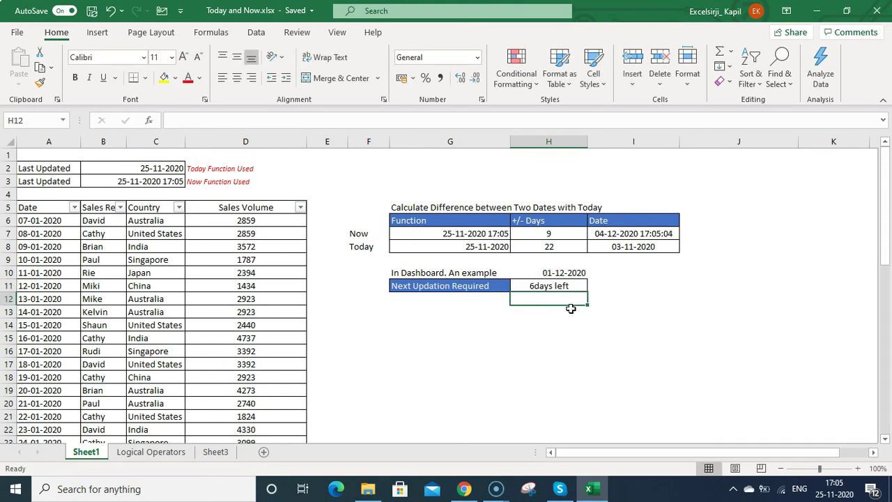
Add a leading space inside the quoted text of the H11 formula, making it =H10-TODAY()& " days left".
{"action": "key", "text": "Up"}
{"action": "key", "text": "F2"}
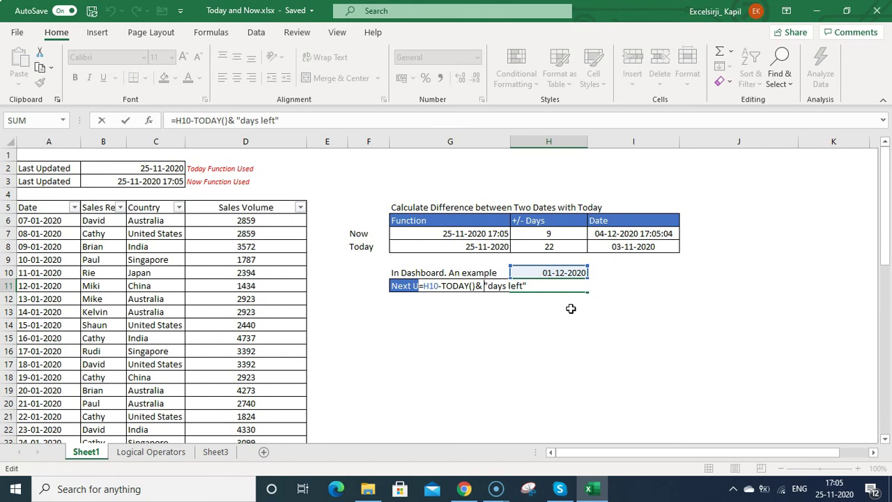
{"action": "key", "text": "ctrl+Return"}
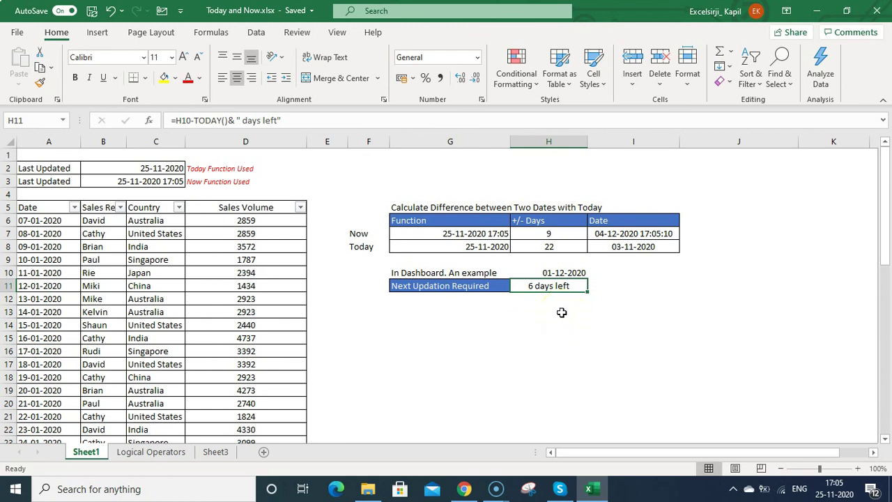
{"action": "left_click", "coordinate": [498, 308]}
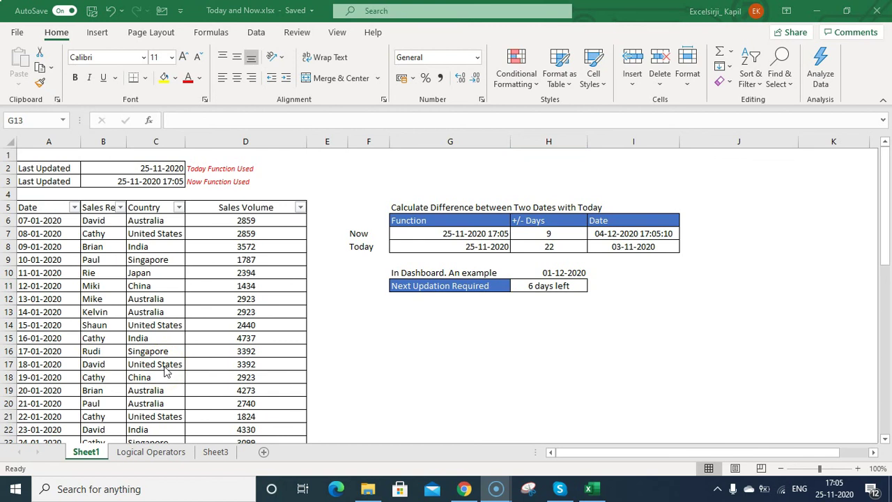